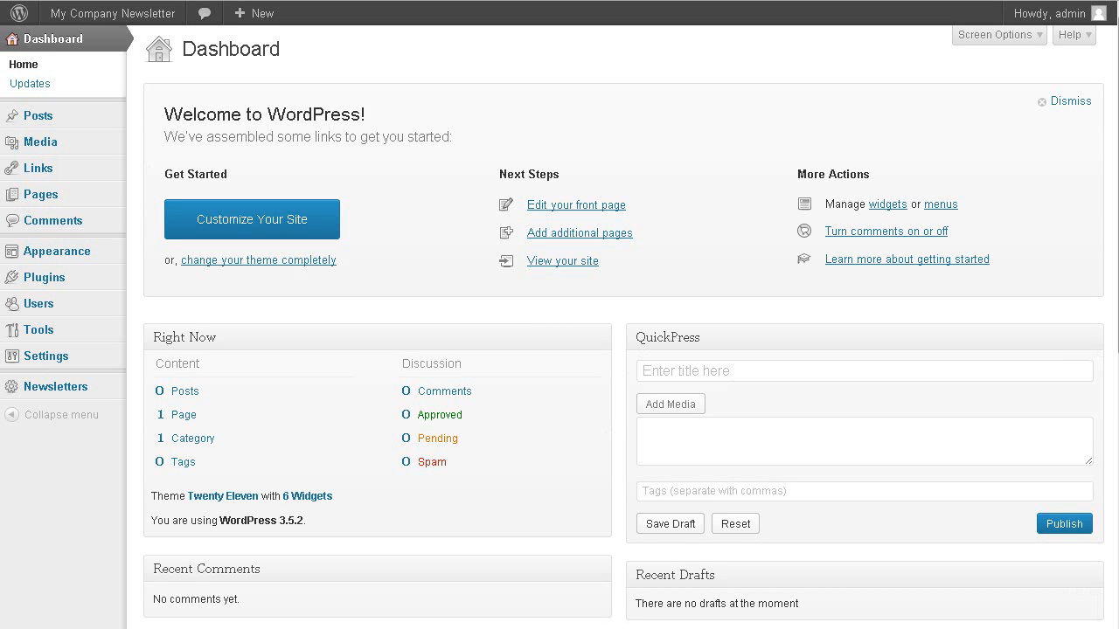
Step: Find the WP-DB-Backup plugin by searching for "wp-db backup", install and activate it, and open its Backup page
mouse_move(35, 280)
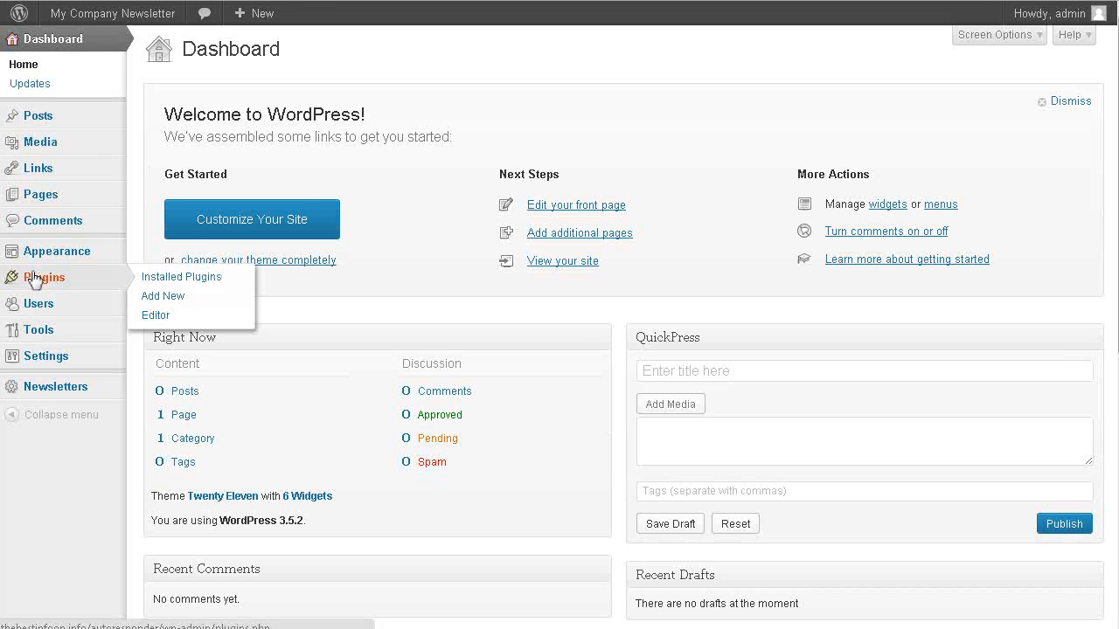
left_click(165, 300)
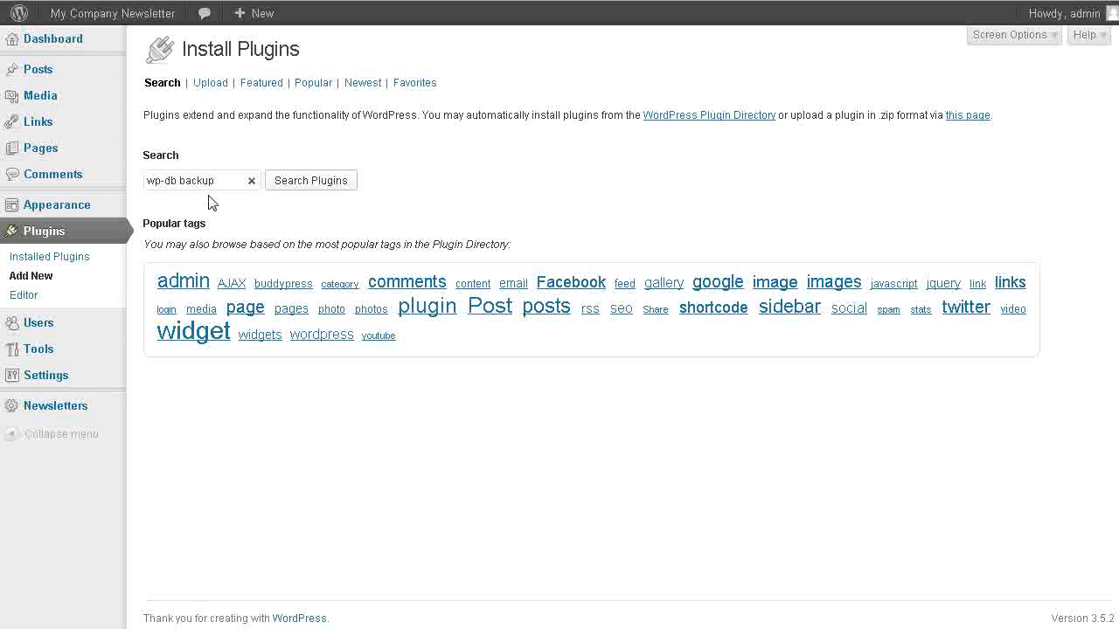
left_click(300, 189)
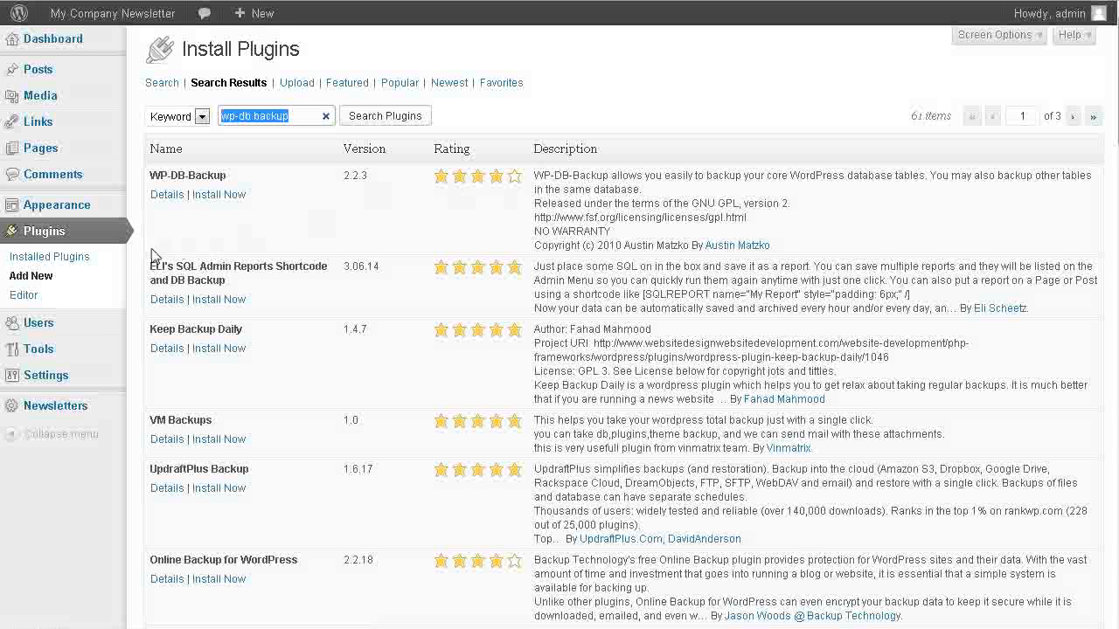
left_click(219, 194)
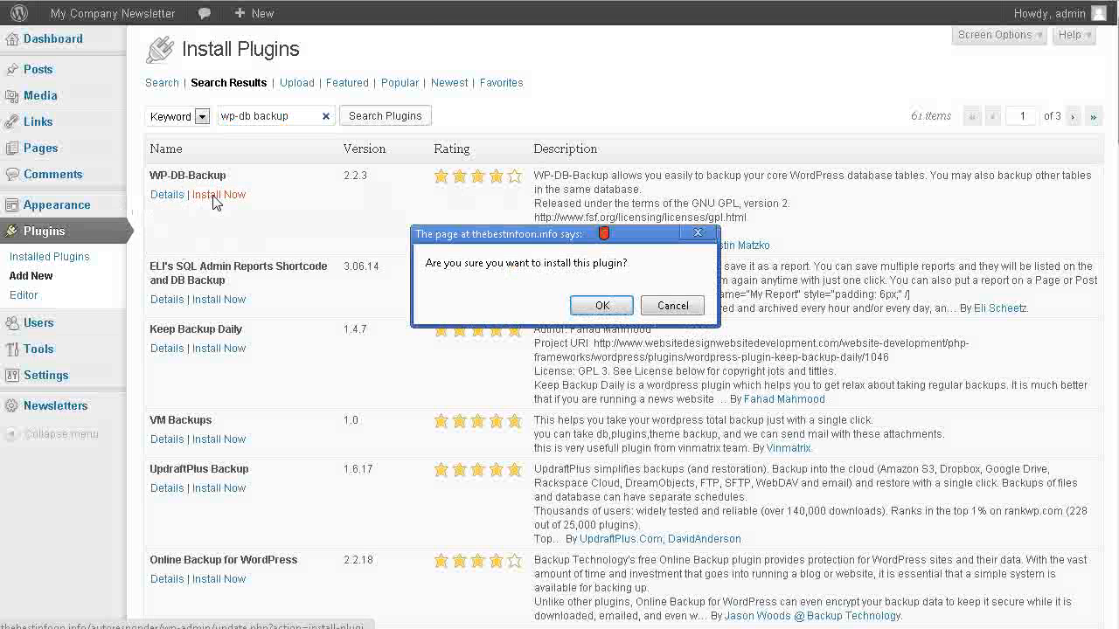
left_click(598, 305)
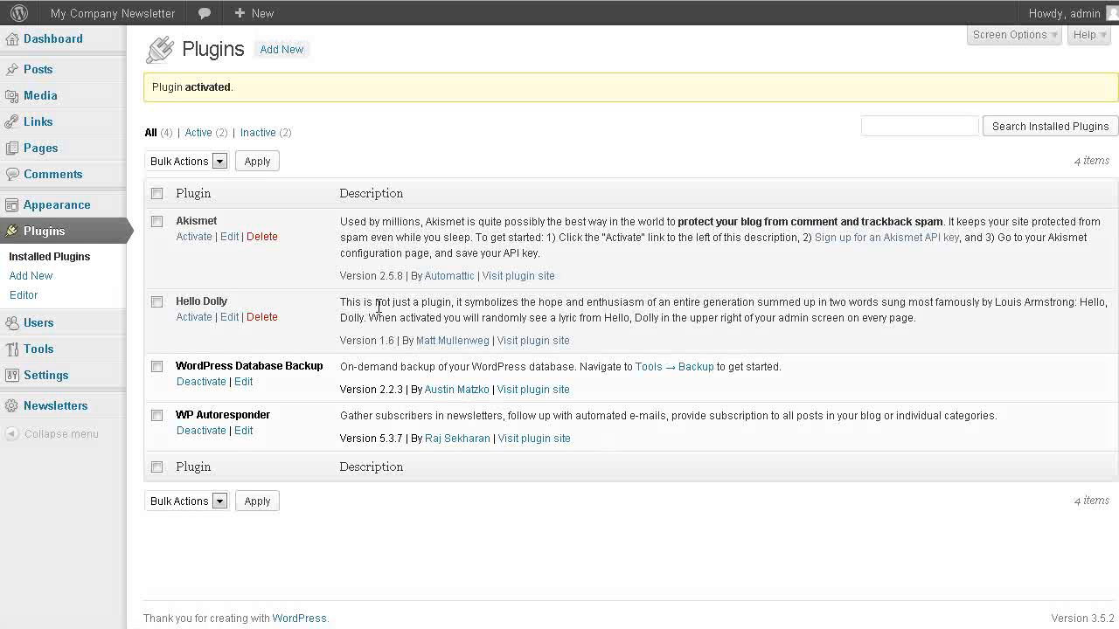
mouse_move(50, 351)
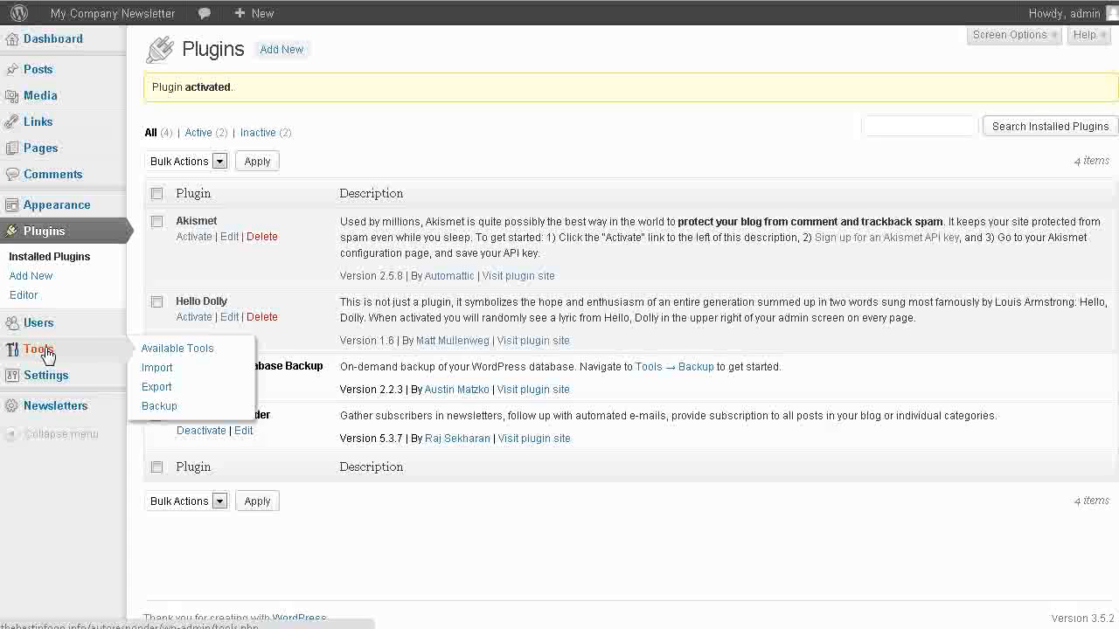
left_click(160, 407)
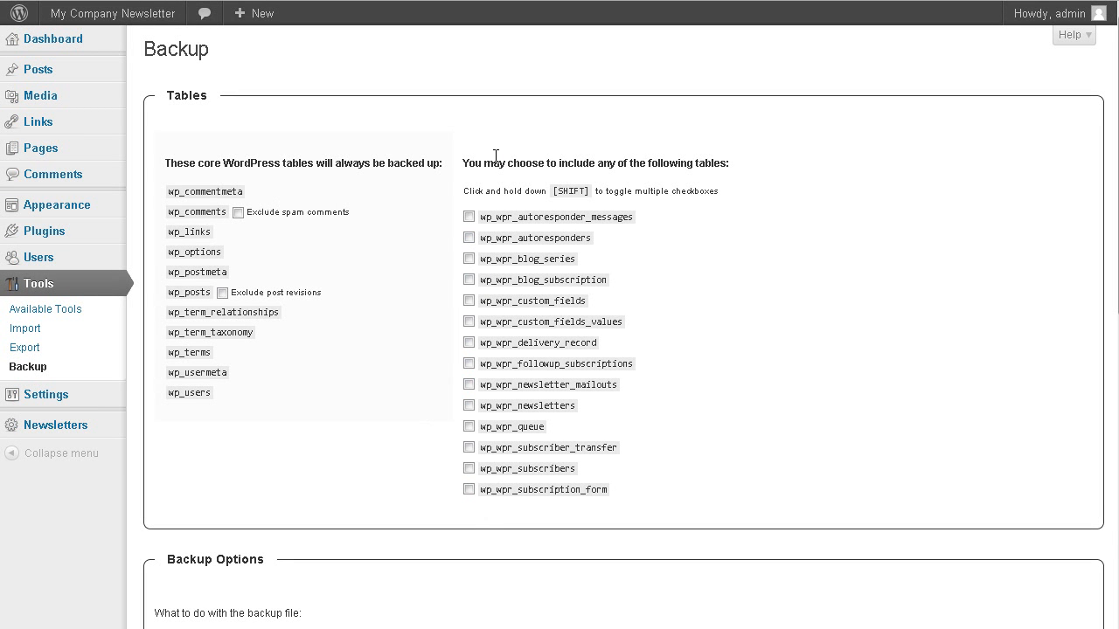
Step: Include all the optional wp_wpr tables, from wp_wpr_autoresponder_messages to wp_wpr_subscription_form, in the immediate backup
left_click(469, 216)
left_click(470, 259)
left_click(470, 279)
left_click(470, 300)
left_click(469, 322)
left_click(470, 343)
left_click(469, 364)
left_click(469, 385)
left_click(470, 406)
left_click(469, 426)
left_click(470, 448)
left_click(470, 469)
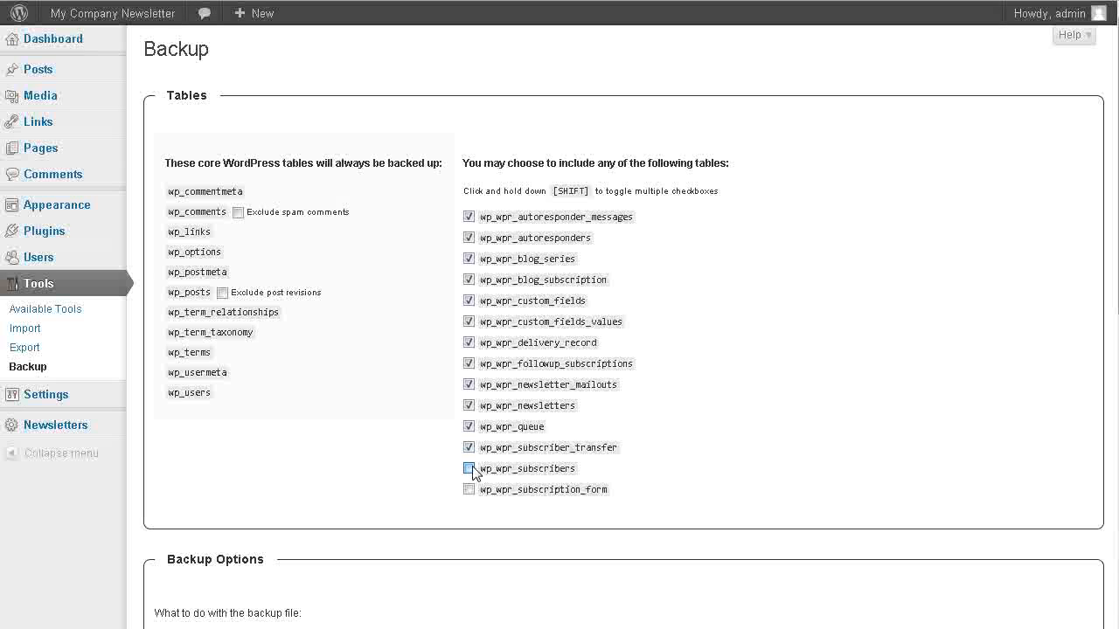
left_click(470, 489)
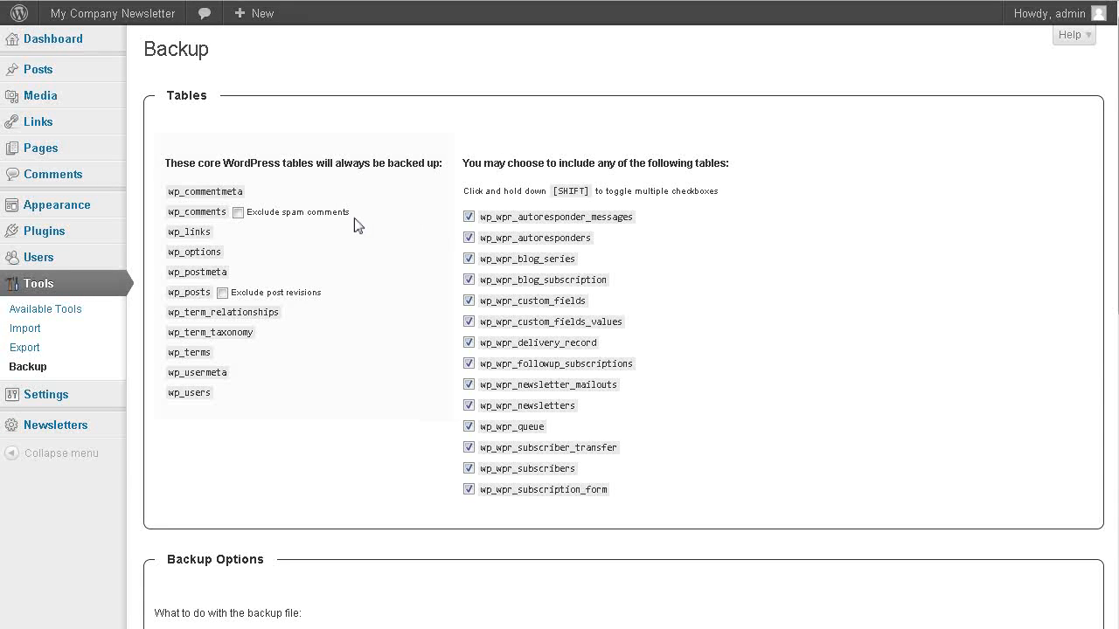
Step: Set the immediate backup file to be emailed and replace the recipient with the backup owner's e-mail address
scroll(356, 220, "down", 4)
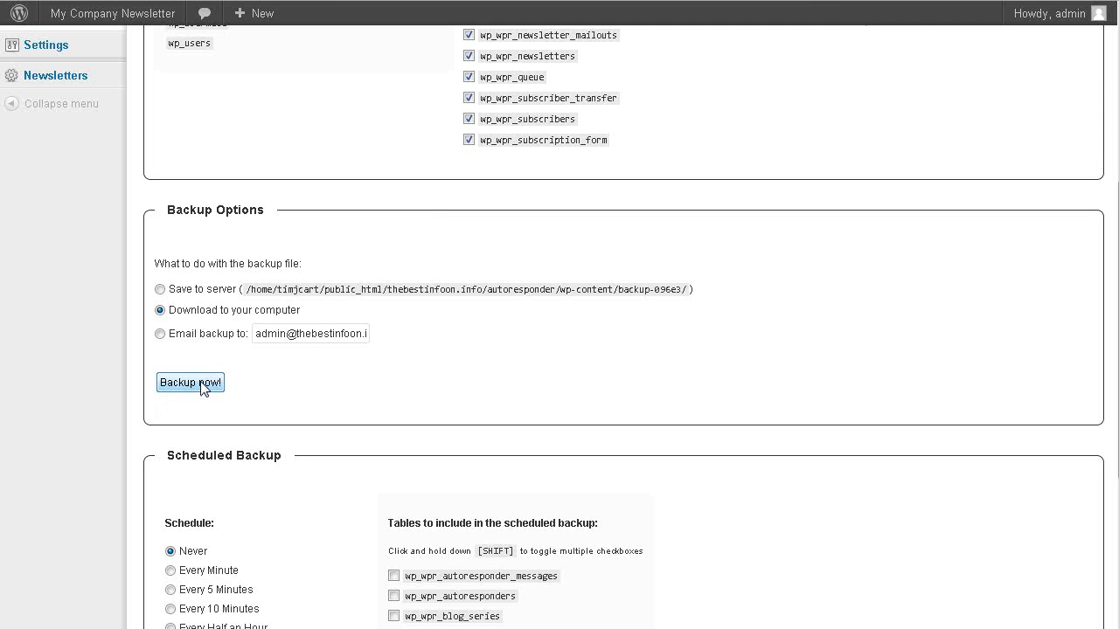
left_click(160, 334)
left_click(259, 336)
left_click_drag(259, 335, 574, 340)
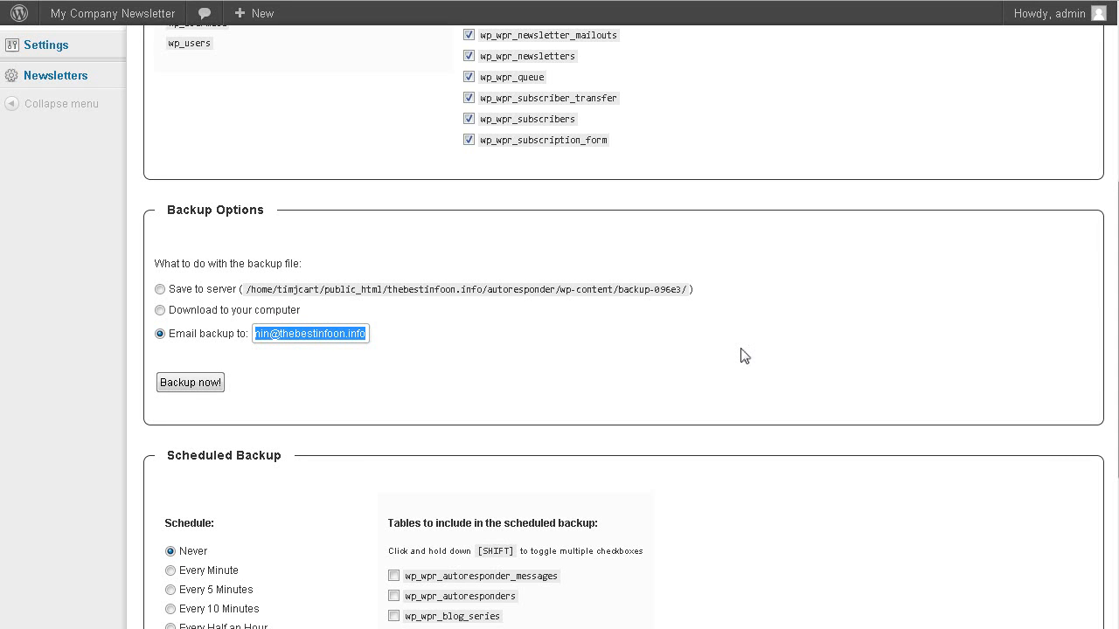
key("Right")
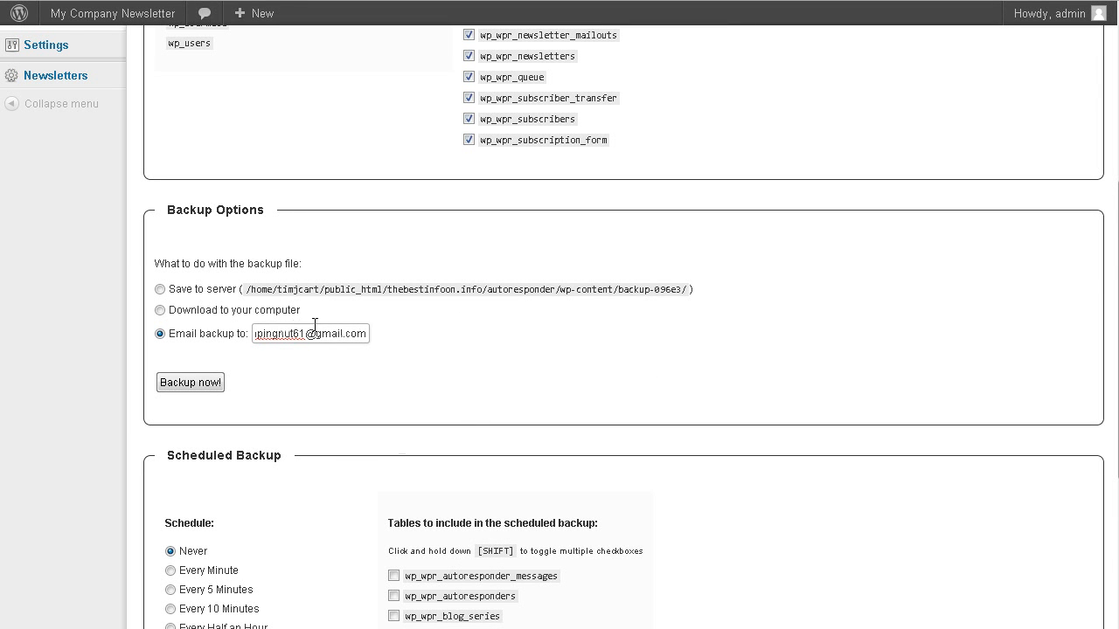
Step: Set the scheduled backup to run Once Daily
scroll(317, 329, "down", 3)
scroll(319, 329, "down", 1)
scroll(335, 250, "up", 7)
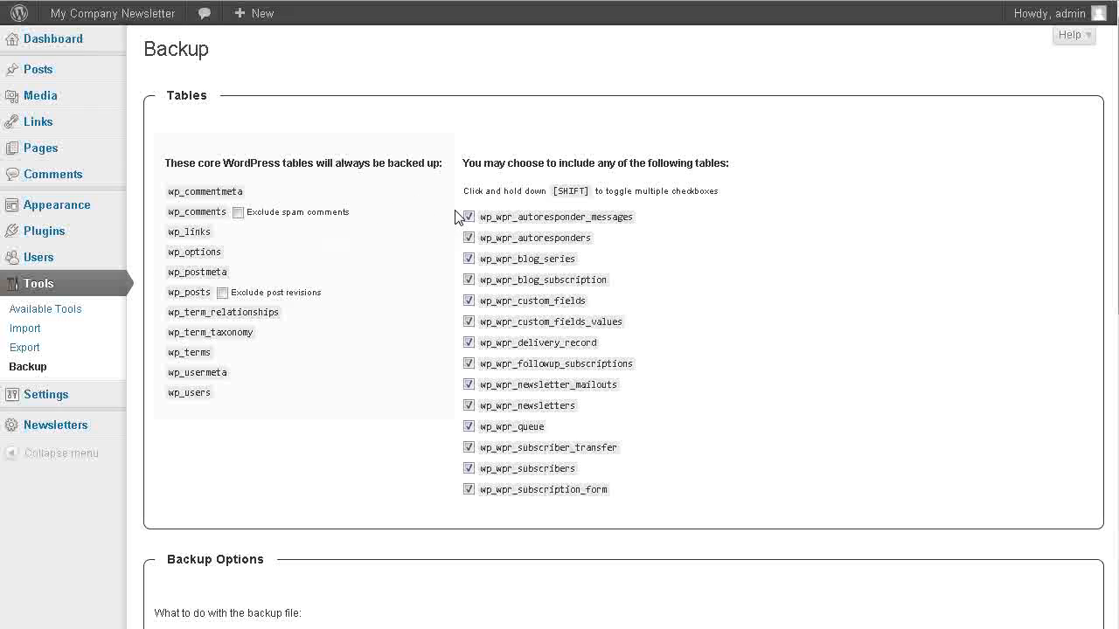
scroll(530, 231, "down", 2)
scroll(492, 87, "down", 5)
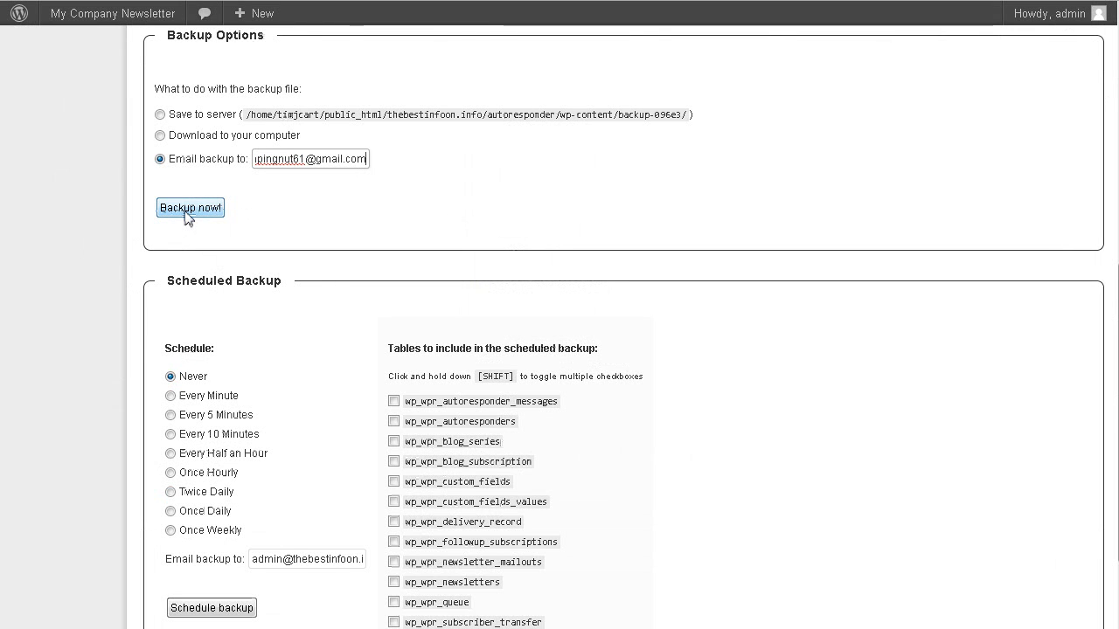
scroll(463, 80, "up", 5)
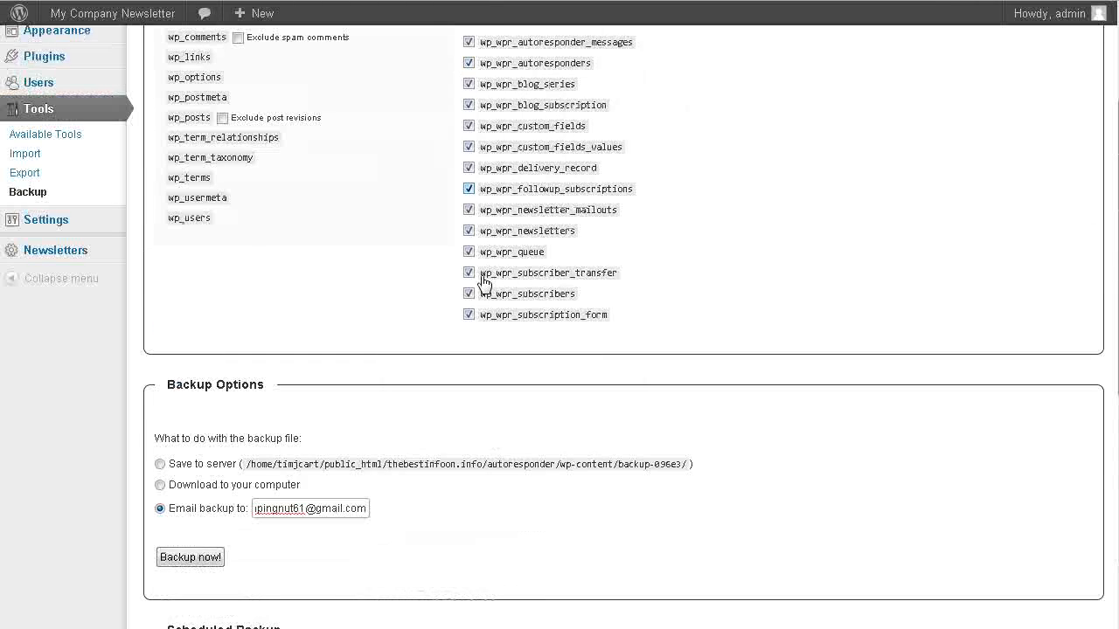
scroll(484, 283, "down", 7)
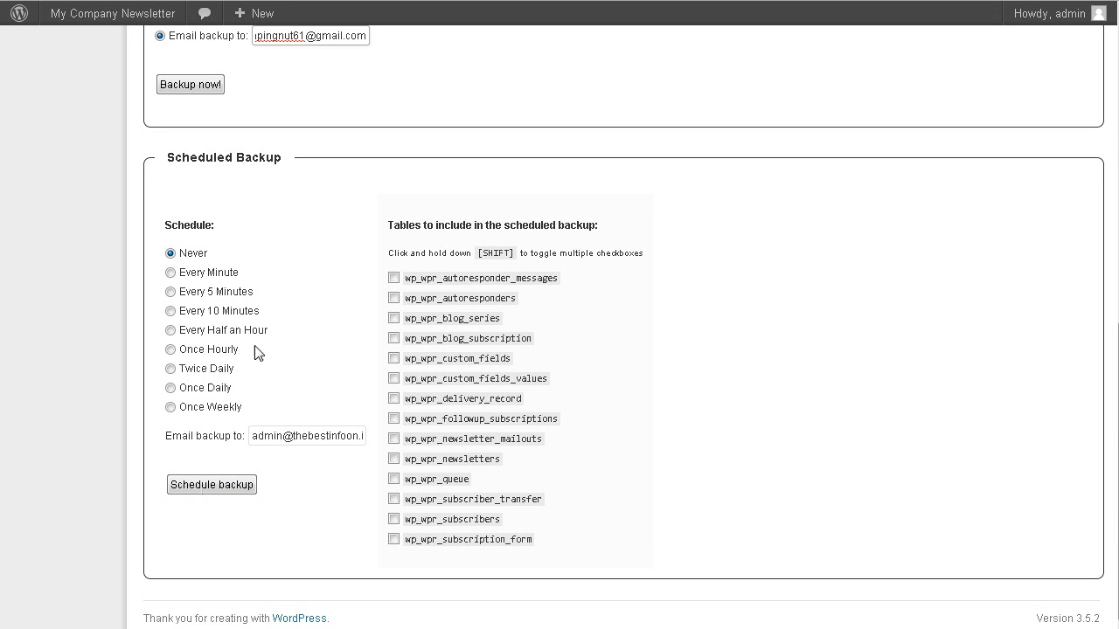
left_click(170, 387)
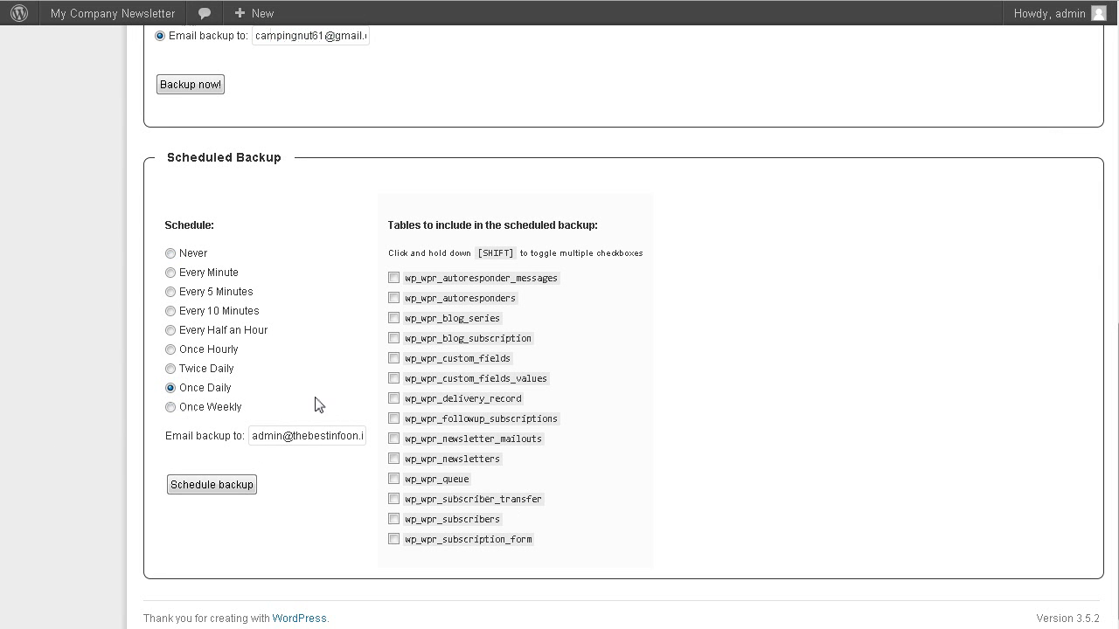
Step: Include the optional wp_wpr tables in the scheduled backup and save the backup schedule
left_click(393, 278)
left_click(394, 298)
left_click(395, 318)
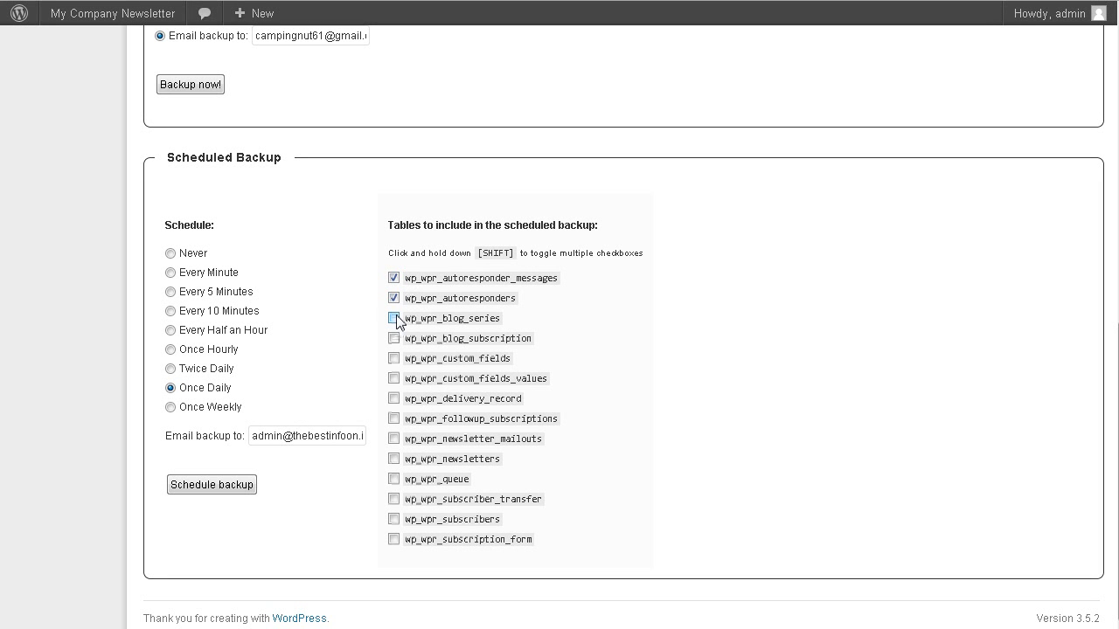
left_click(393, 358)
left_click(395, 378)
left_click(394, 419)
left_click(394, 439)
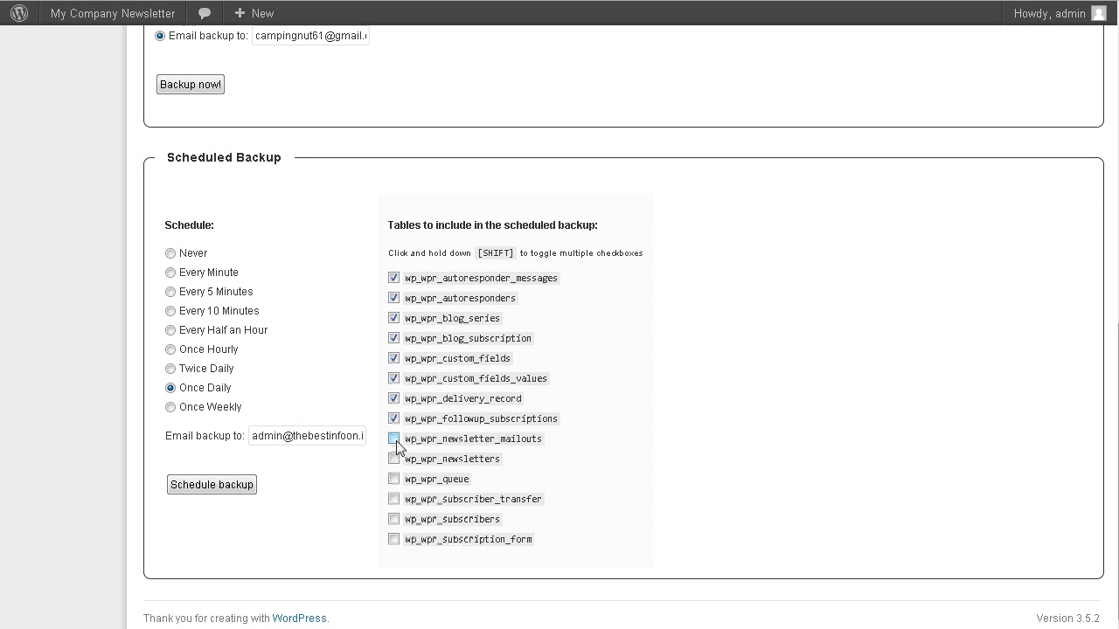
left_click(394, 459)
left_click(395, 480)
left_click(394, 500)
left_click(394, 519)
left_click(216, 485)
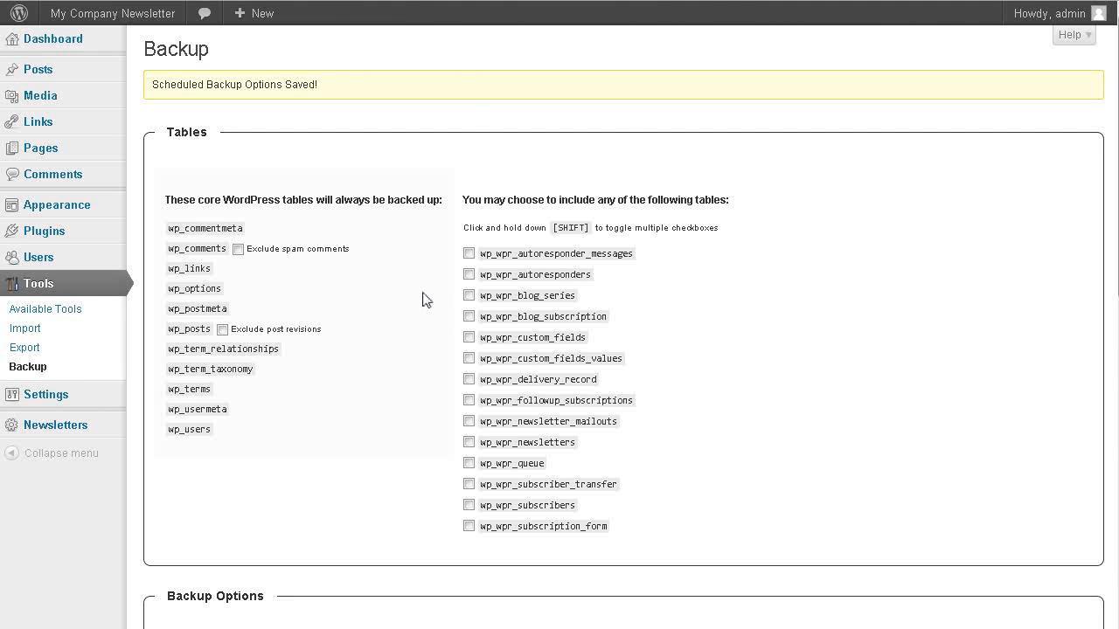
Step: Reselect every optional wp_wpr table for the on-demand backup and run it with the Download to your computer option
scroll(426, 299, "down", 4)
scroll(425, 299, "up", 2)
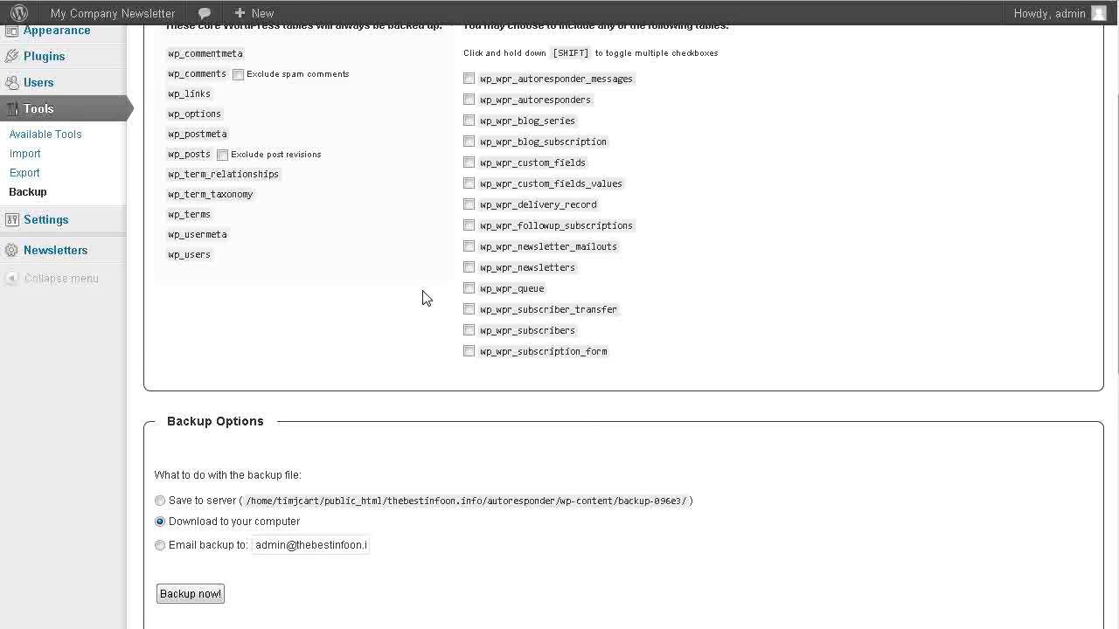
scroll(426, 299, "up", 2)
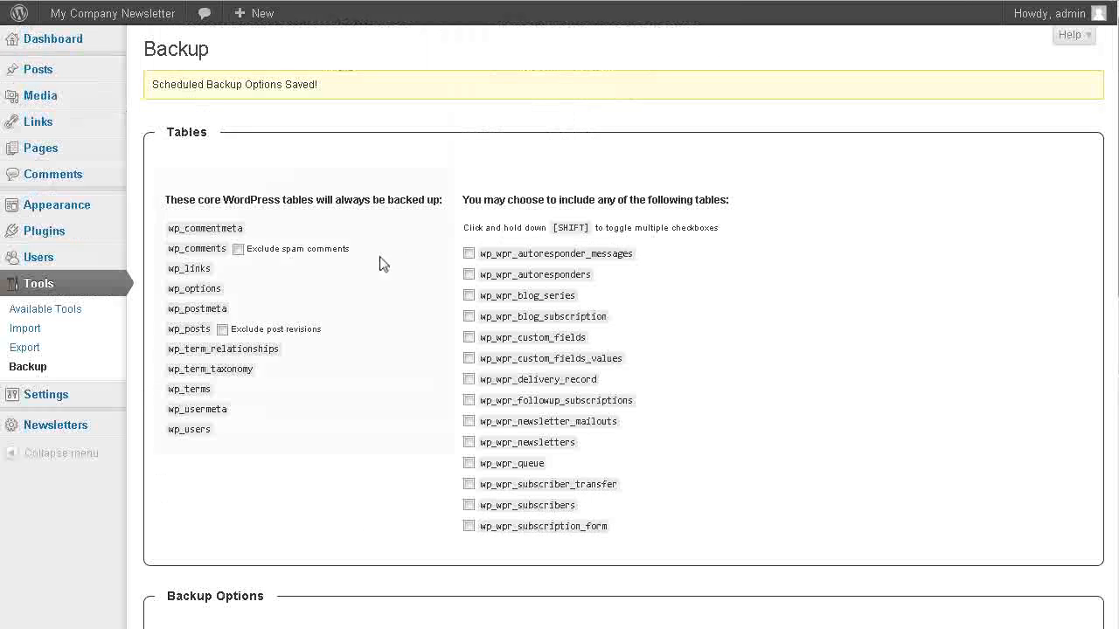
left_click(468, 253)
left_click(468, 274)
left_click(468, 296)
left_click(469, 316)
left_click(468, 338)
left_click(469, 359)
left_click(468, 380)
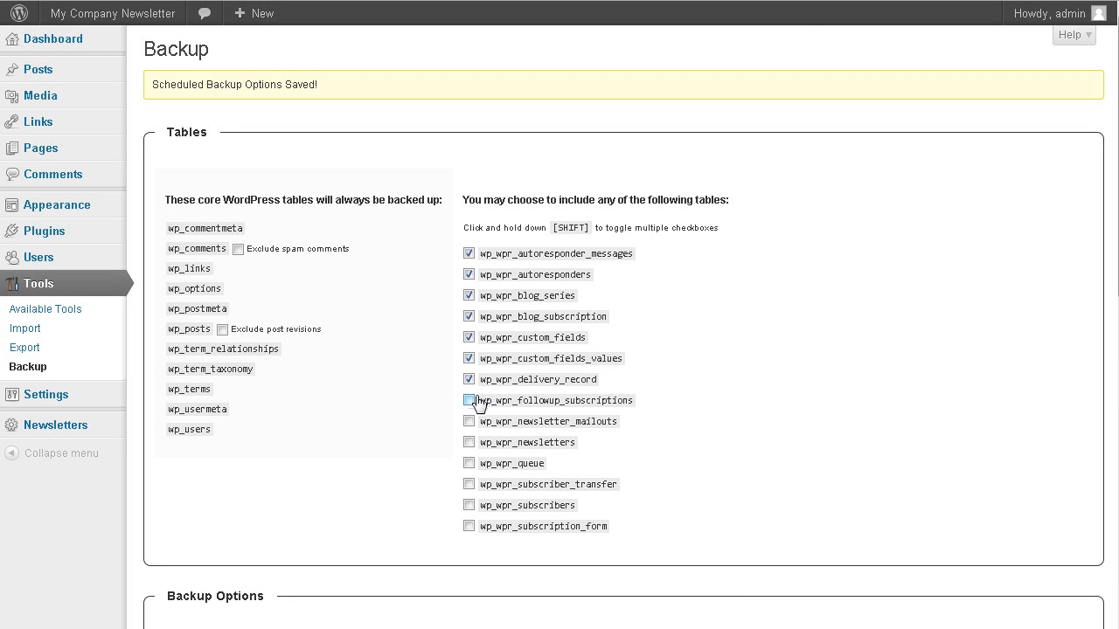
left_click(468, 400)
left_click(469, 422)
left_click(469, 442)
left_click(468, 484)
left_click(469, 505)
left_click(468, 527)
scroll(393, 440, "down", 2)
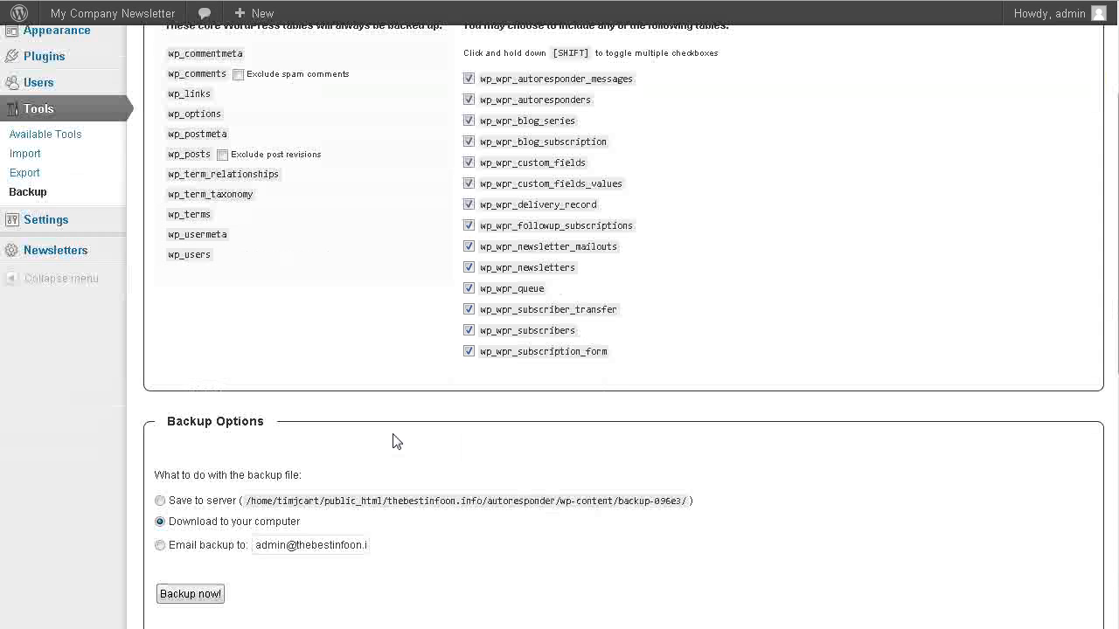
scroll(217, 409, "down", 2)
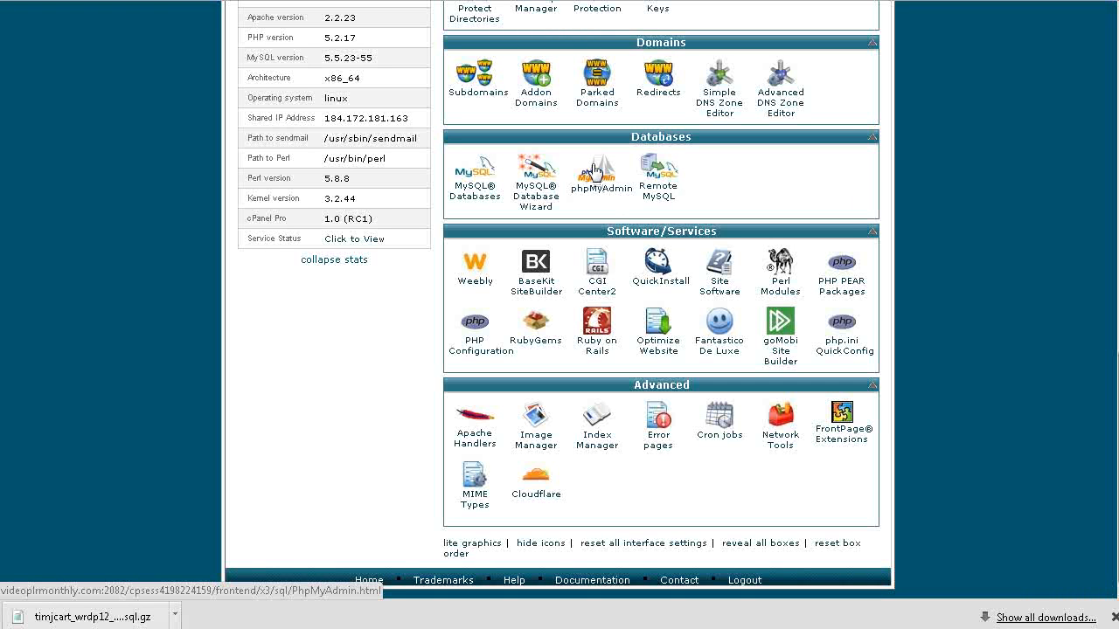
Step: Open phpMyAdmin from the hosting control panel and open the WordPress database ending in _wrdp12
left_click(597, 179)
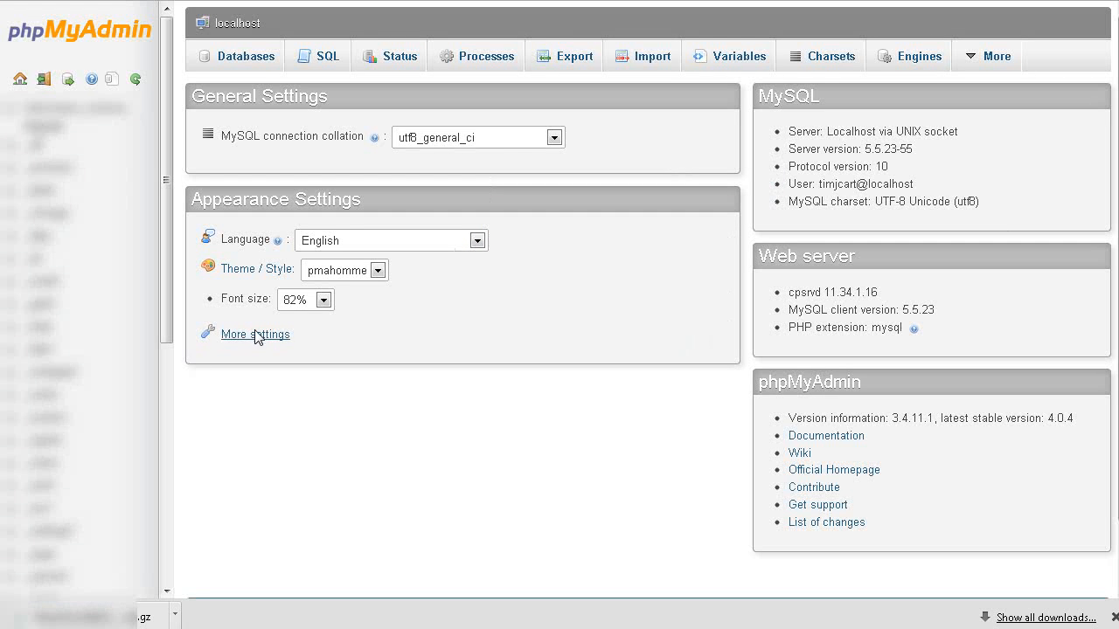
scroll(137, 253, "down", 5)
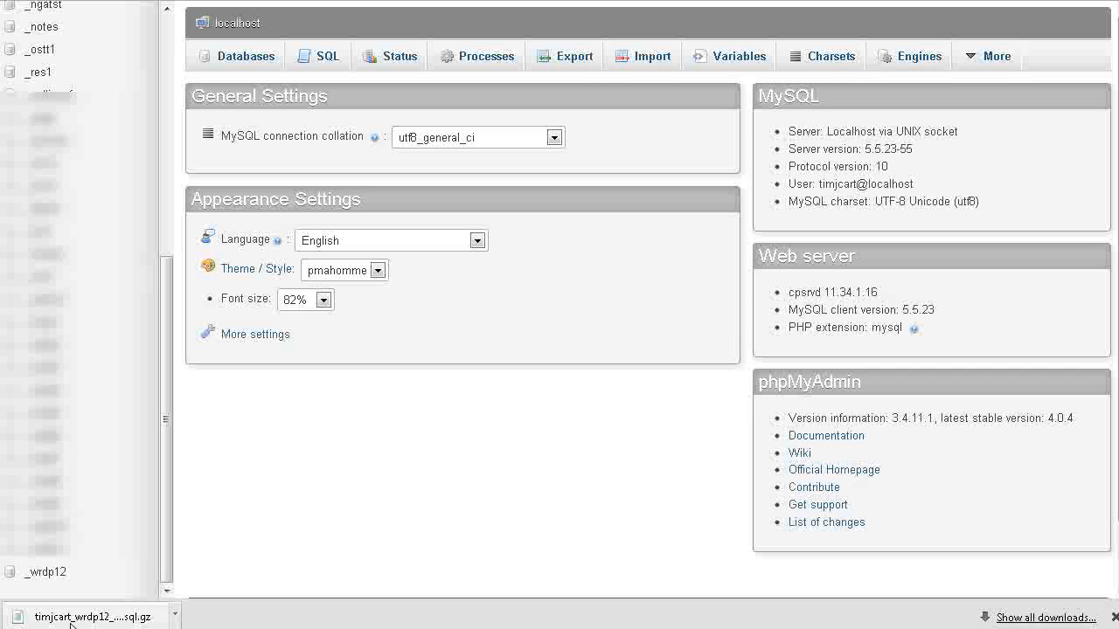
left_click(58, 575)
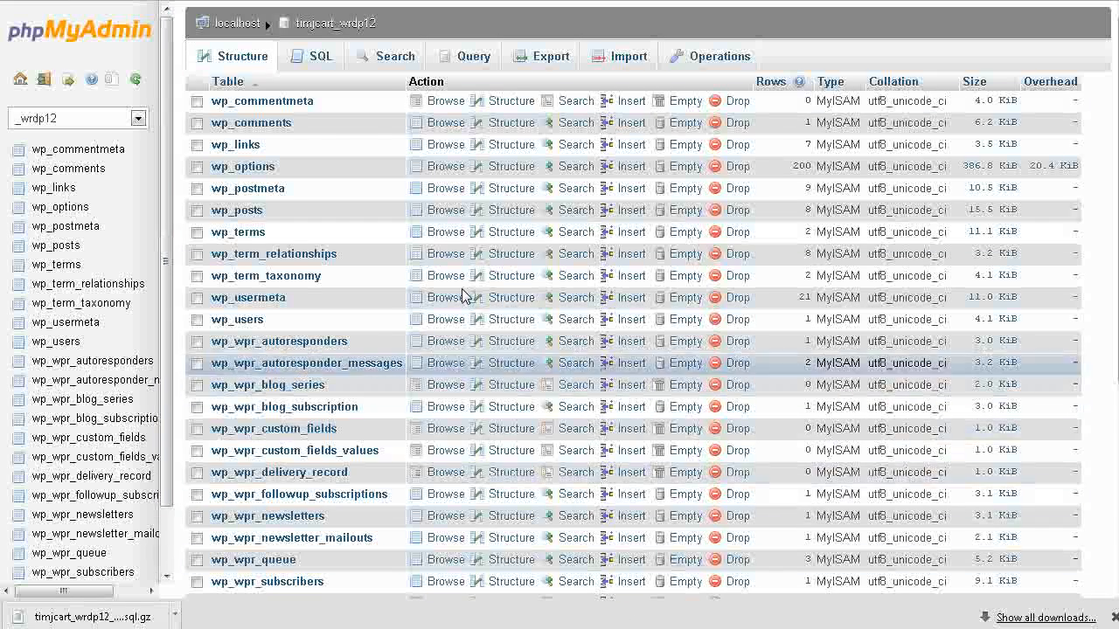
Step: Select all tables in the _wrdp12 database and drop them, confirming the deletion
scroll(467, 302, "down", 4)
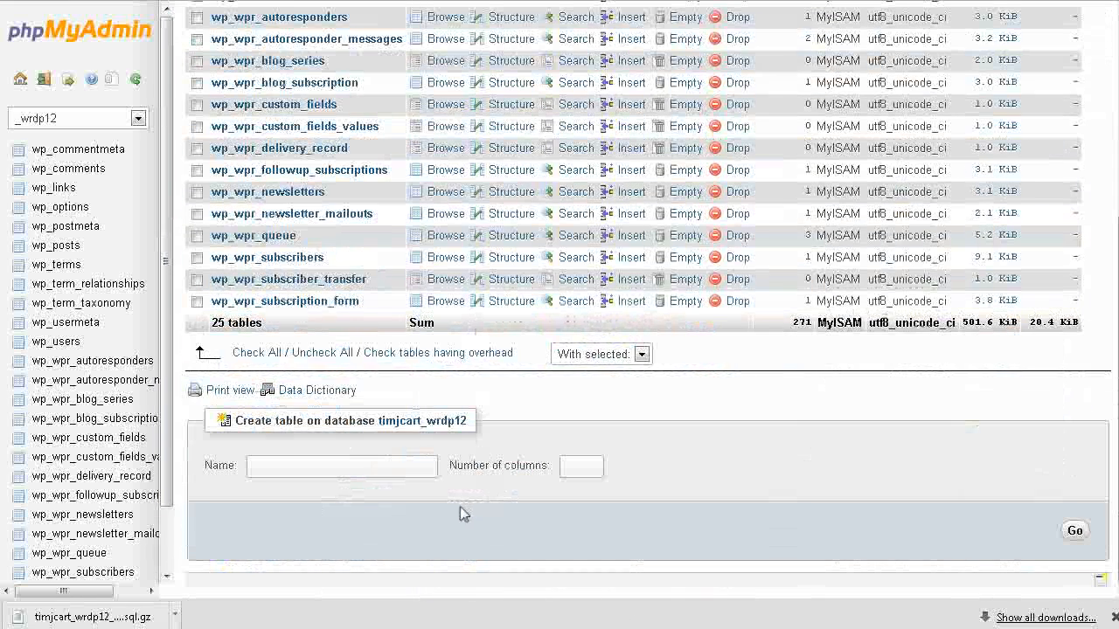
left_click(257, 353)
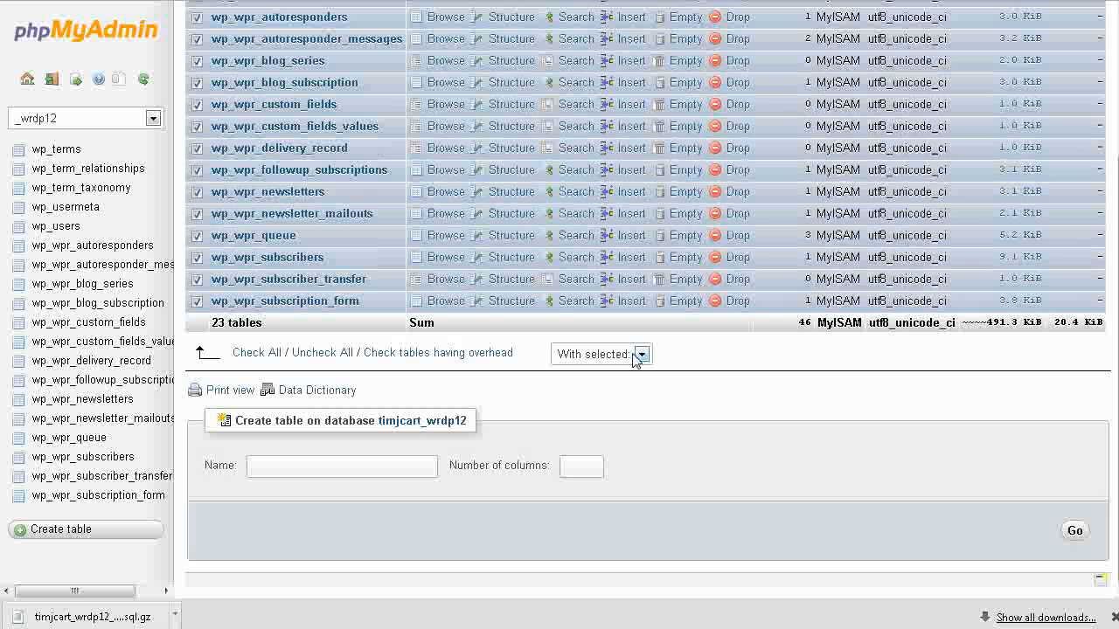
left_click(642, 355)
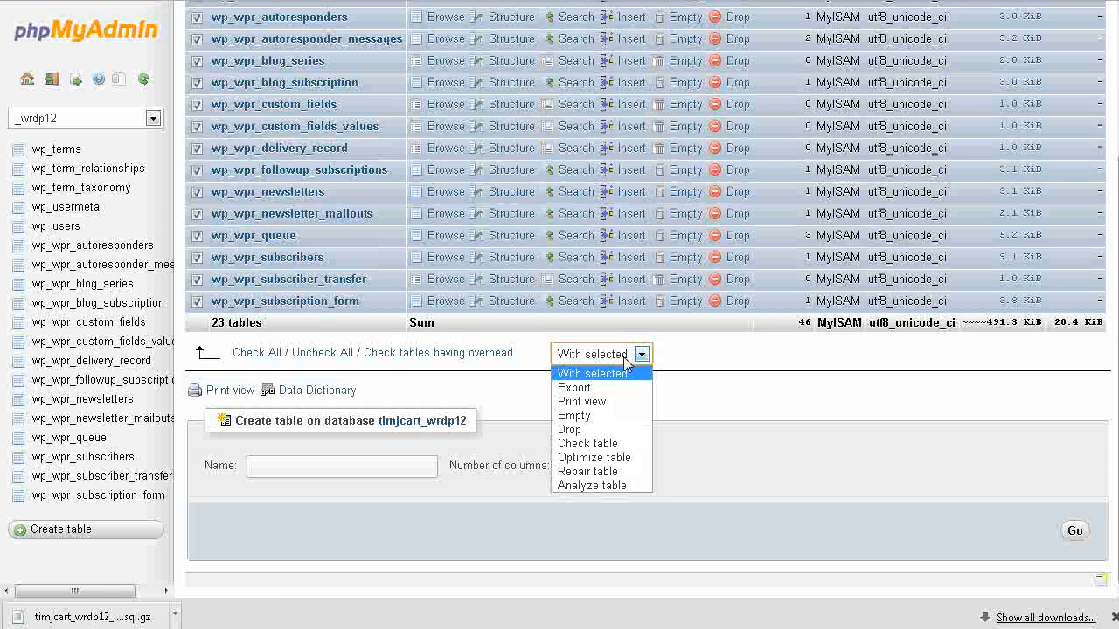
left_click(622, 428)
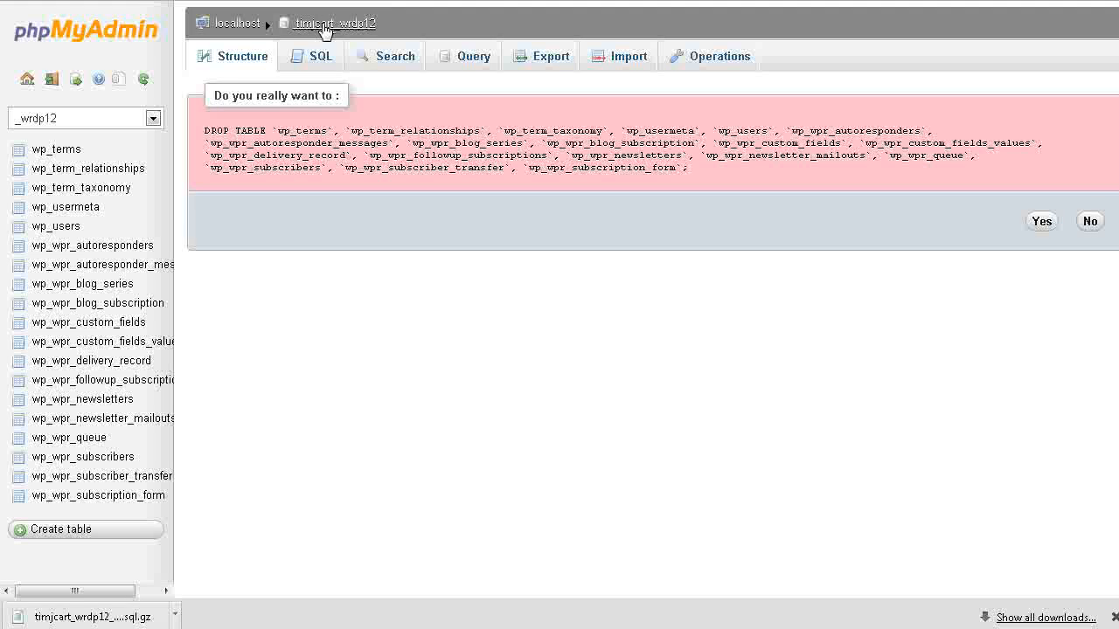
left_click(1040, 222)
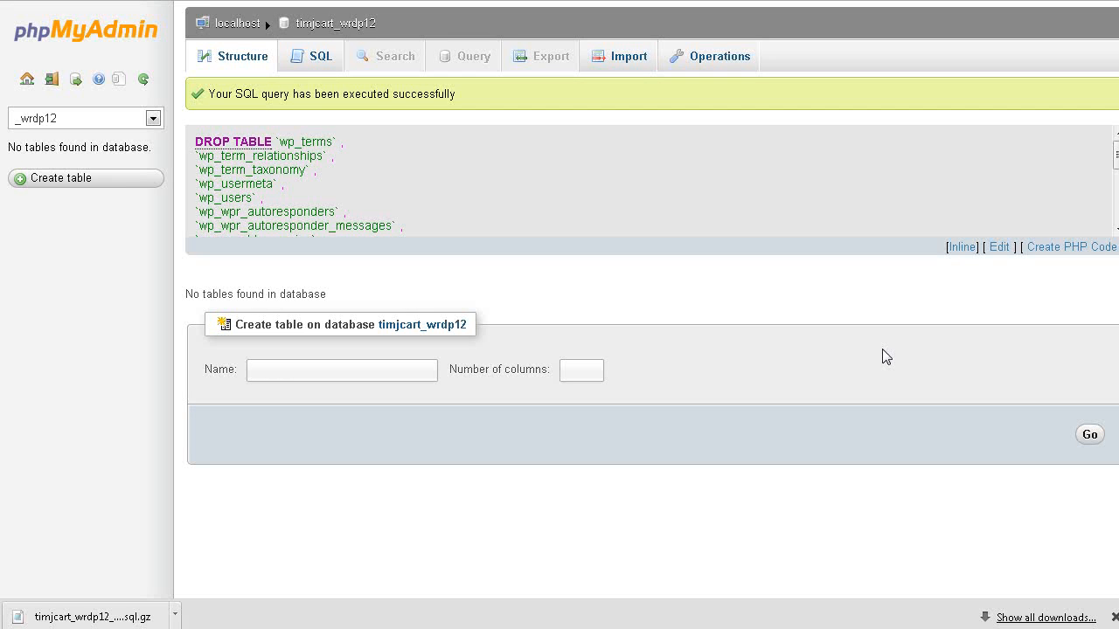
Step: Check the WordPress site with its database emptied, and return to the _wrdp12 database's structure in phpMyAdmin
left_click(232, 57)
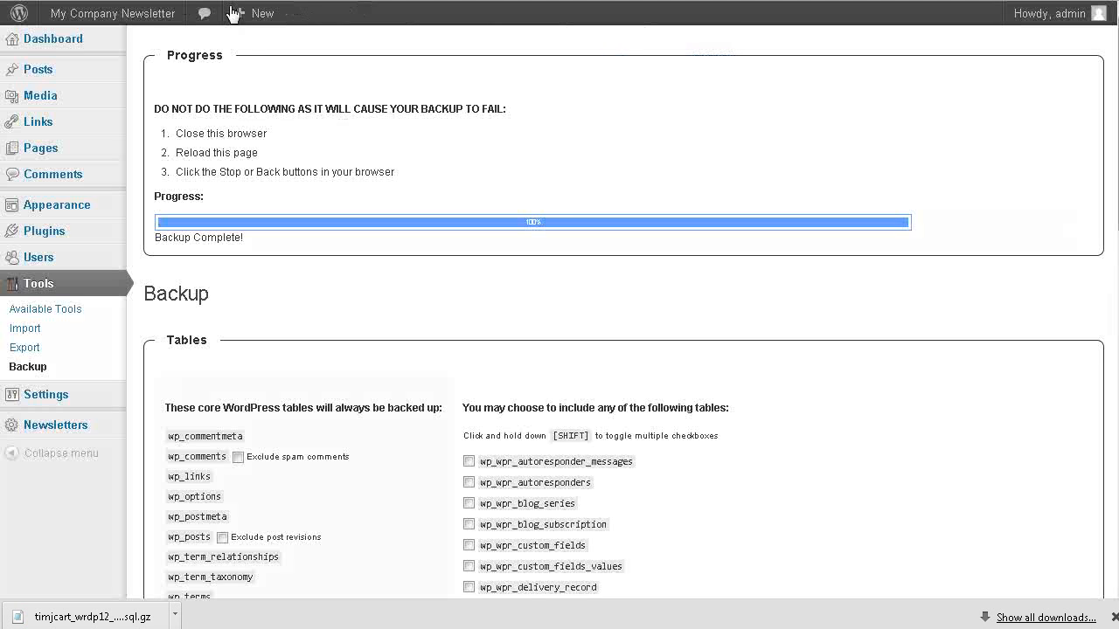
left_click(76, 51)
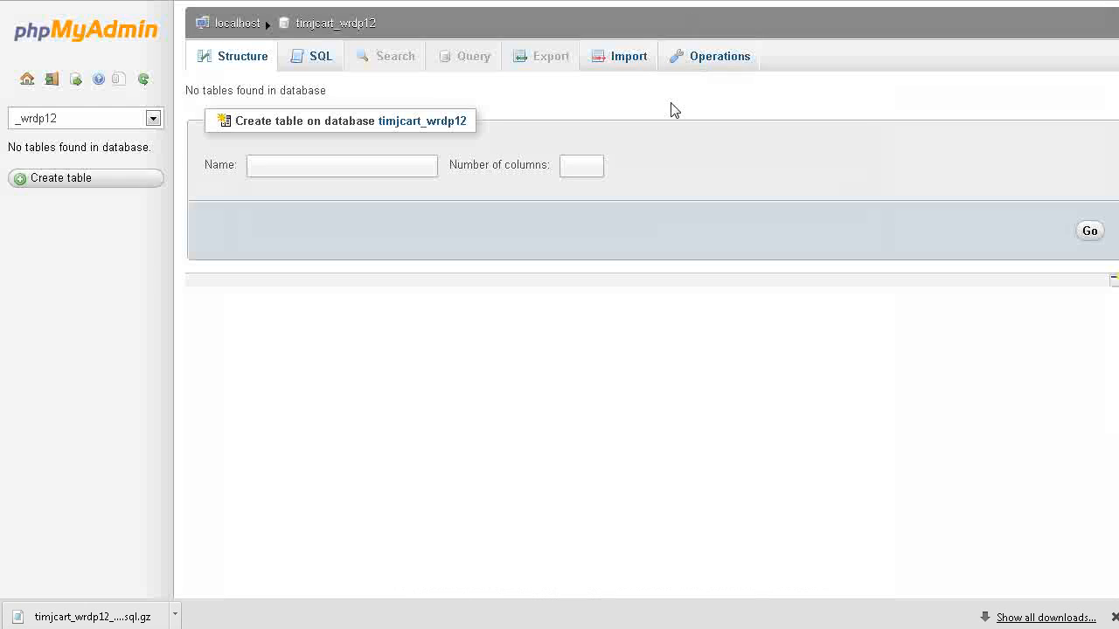
Step: Import the downloaded backup file ending in wp_20130624_834.sql.gz into the emptied _wrdp12 database in SQL format, and view the database's structure
left_click(626, 60)
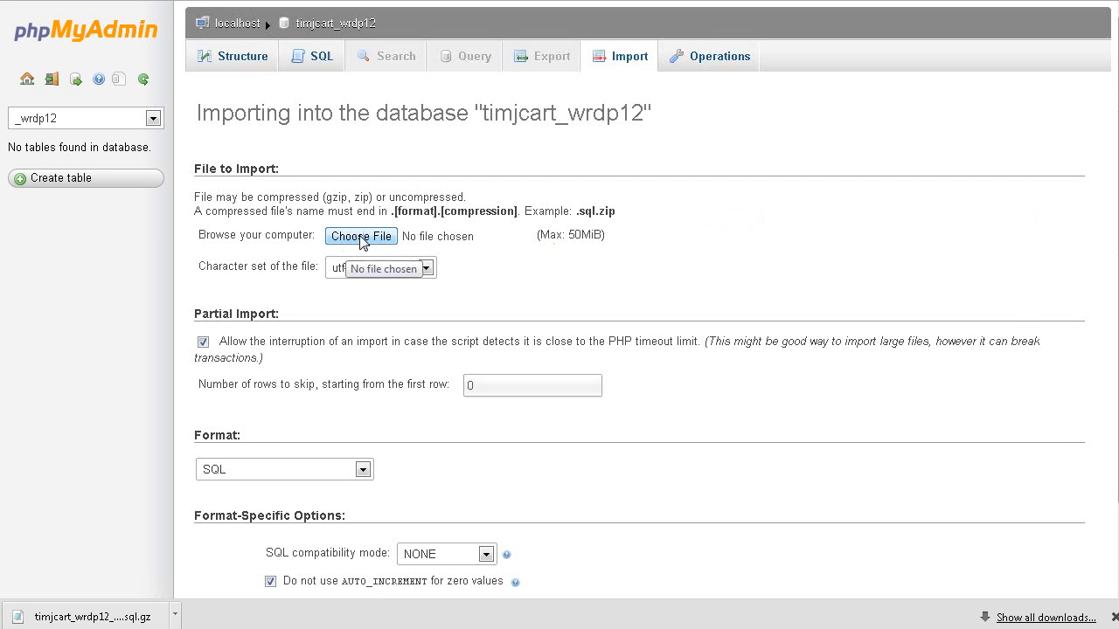
left_click(362, 237)
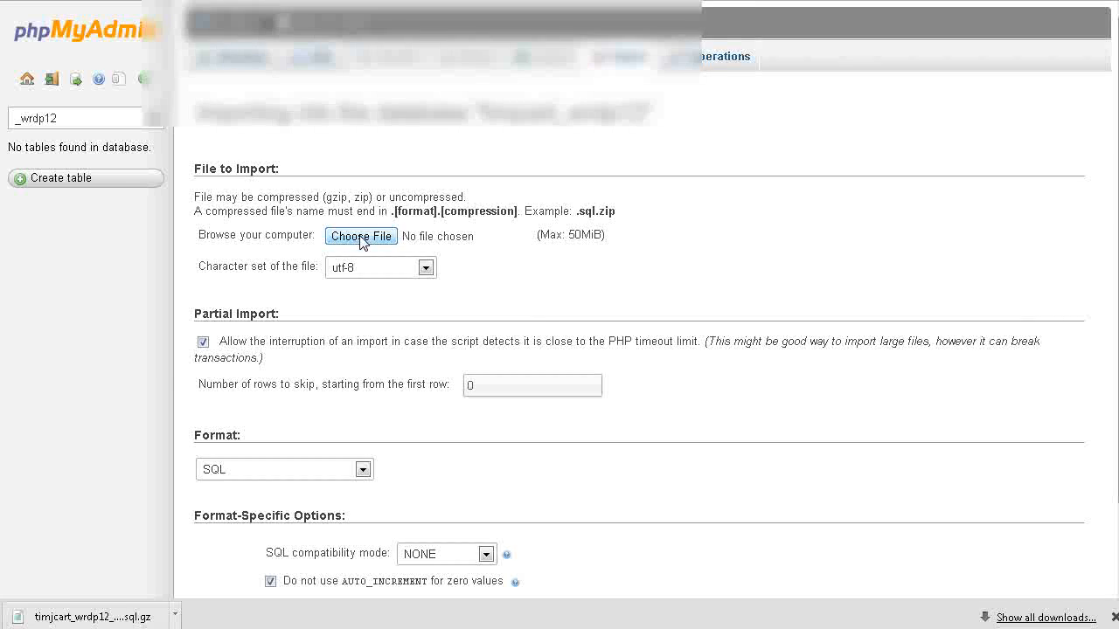
left_click(198, 183)
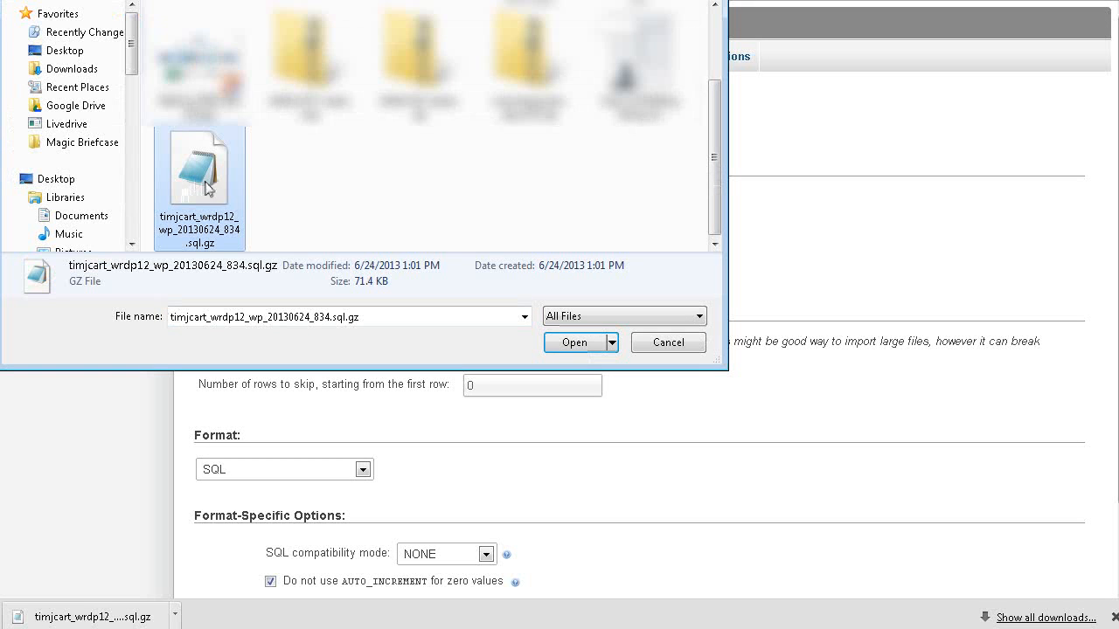
left_click(568, 342)
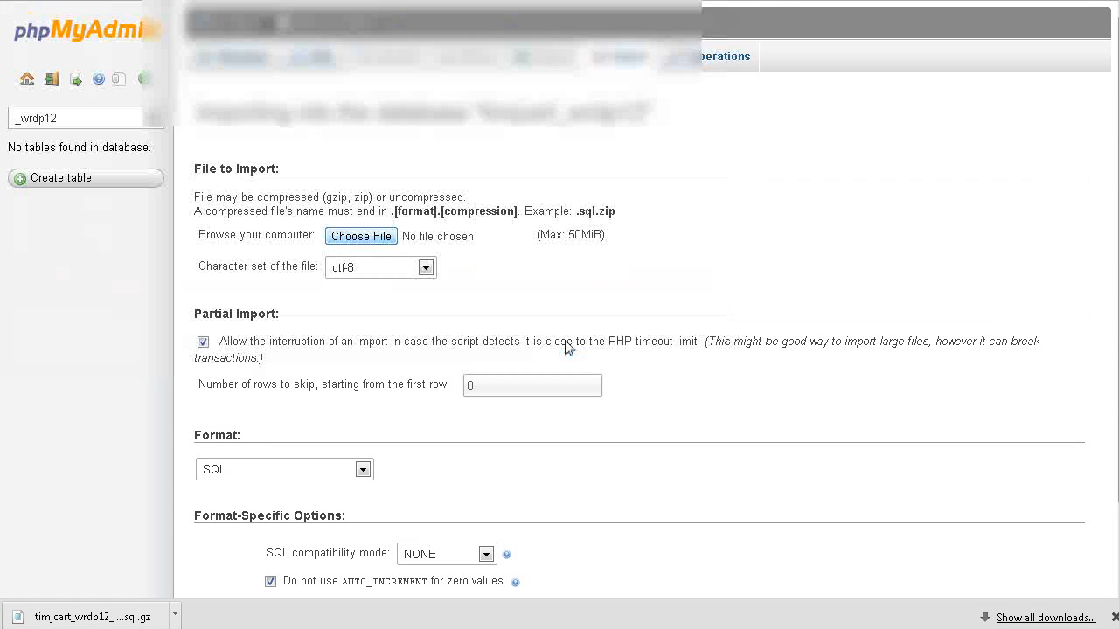
scroll(243, 328, "down", 1)
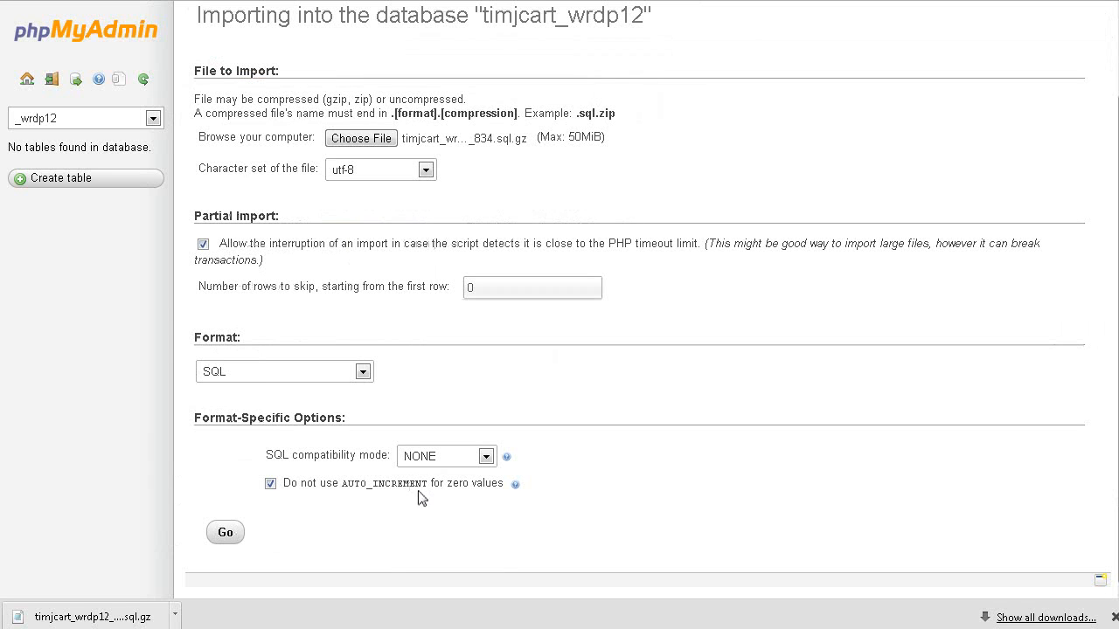
left_click(220, 536)
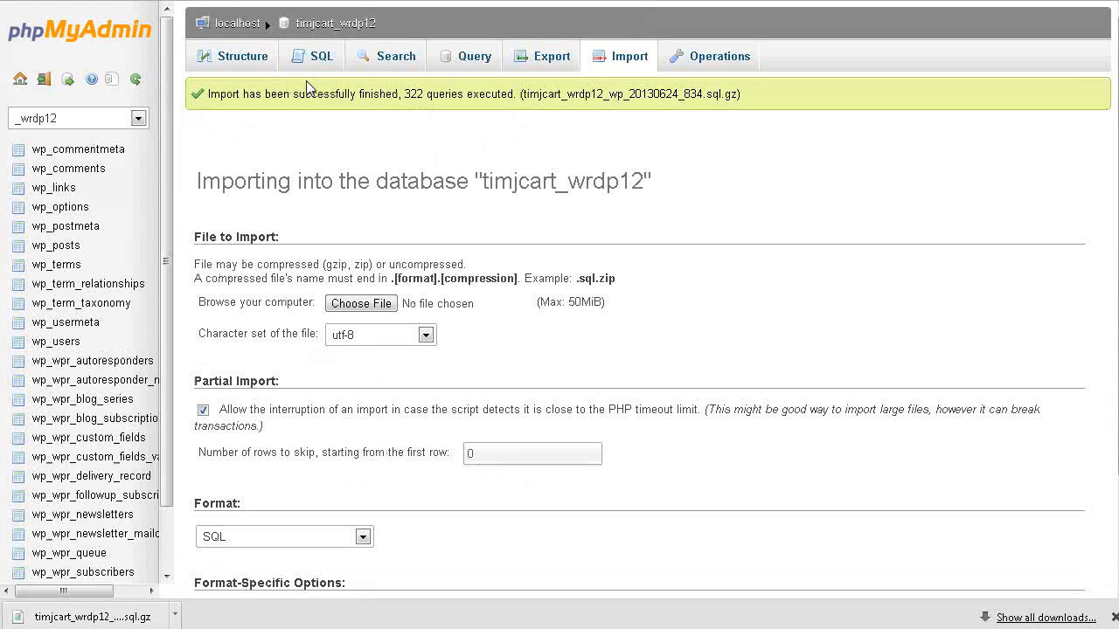
left_click(250, 59)
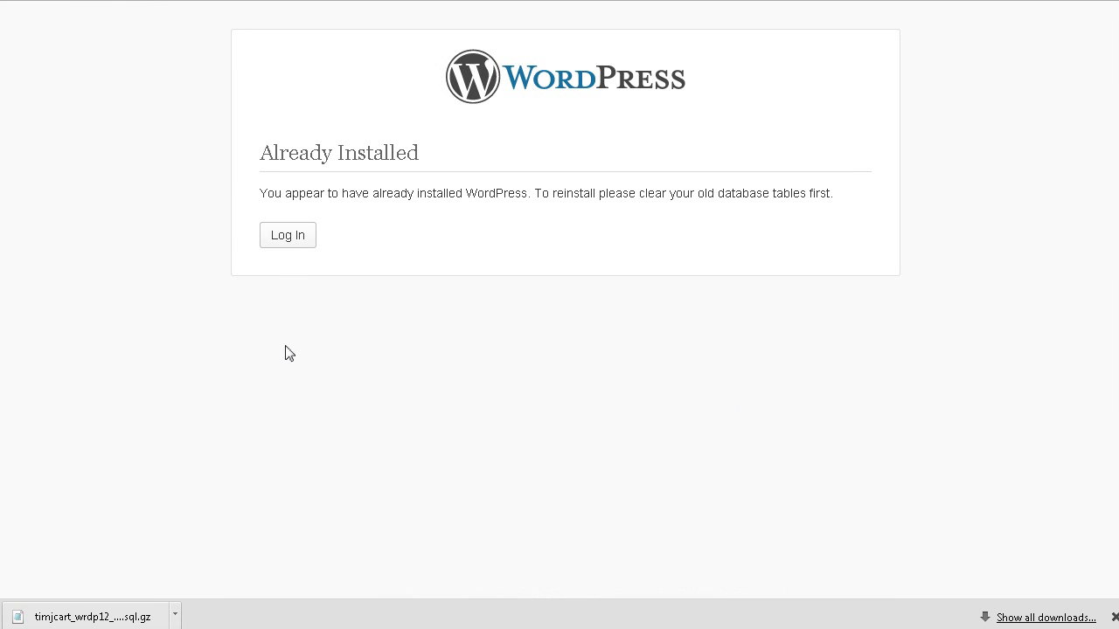
Step: Log in to the restored WordPress site from its Already Installed page and visit the My Company Newsletter front end
left_click(276, 244)
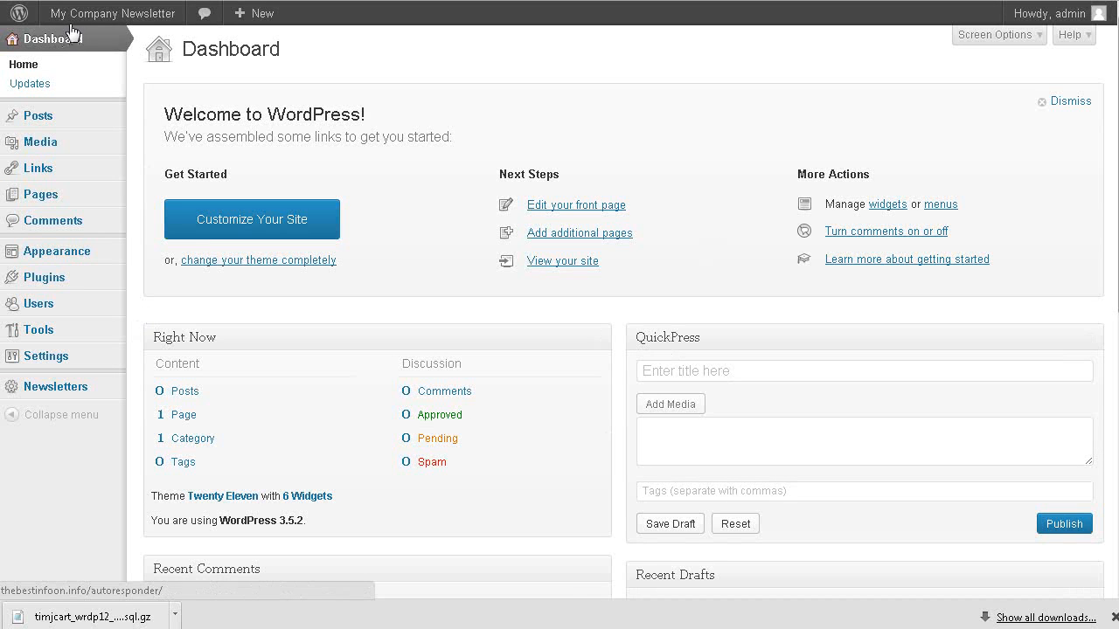
mouse_move(76, 22)
left_click(92, 44)
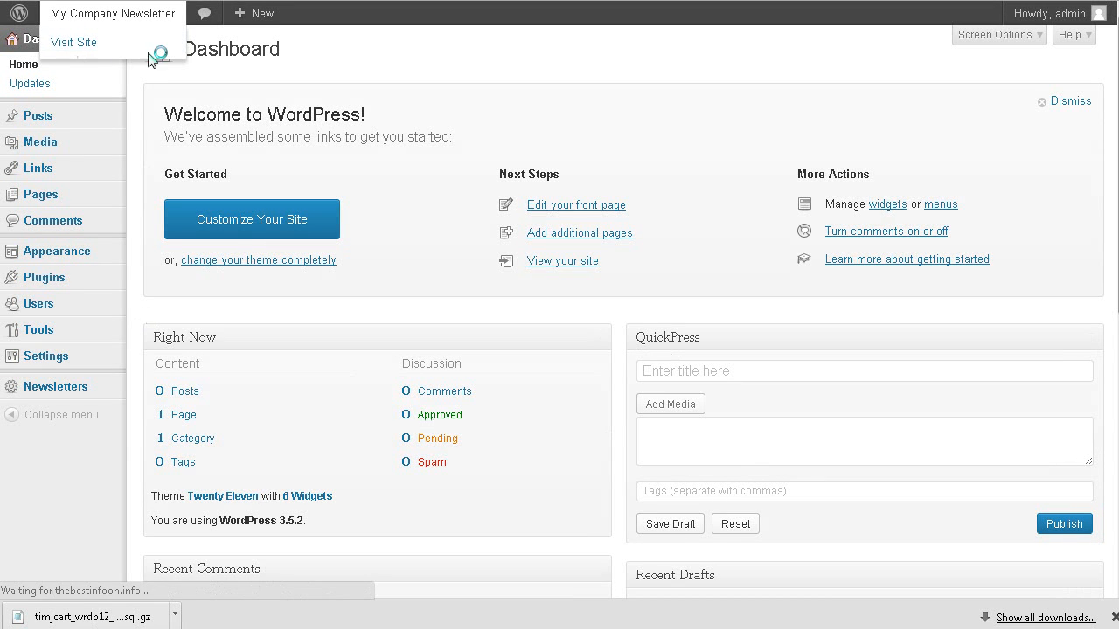